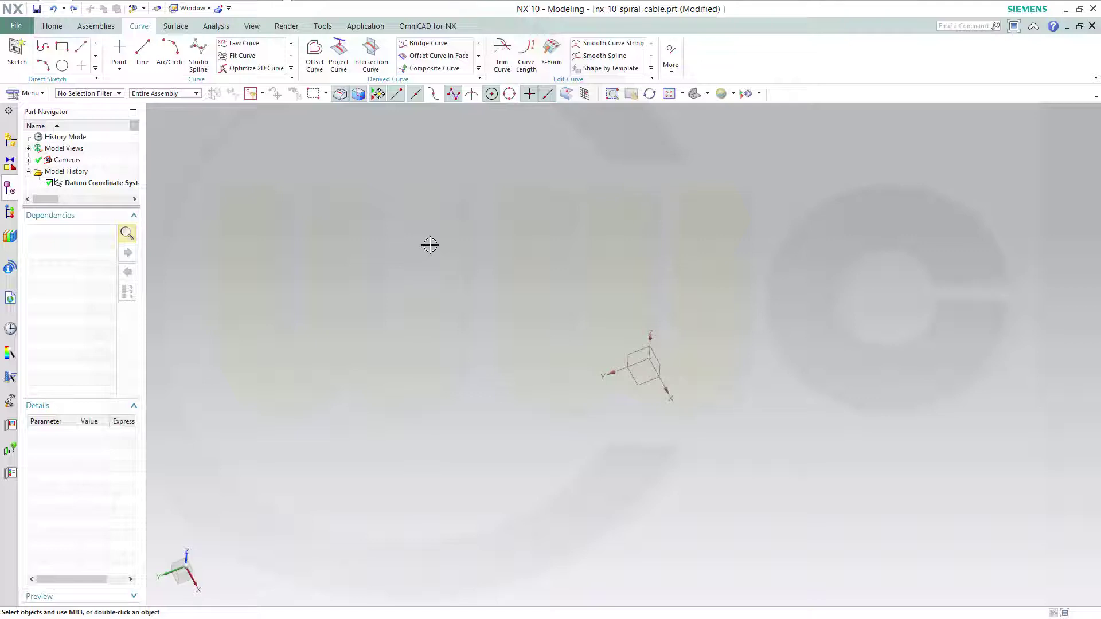
- Draw a degree-5 Studio Spline through six points placed at varying depths around the datum system
middle_drag(501, 241, 457, 312)
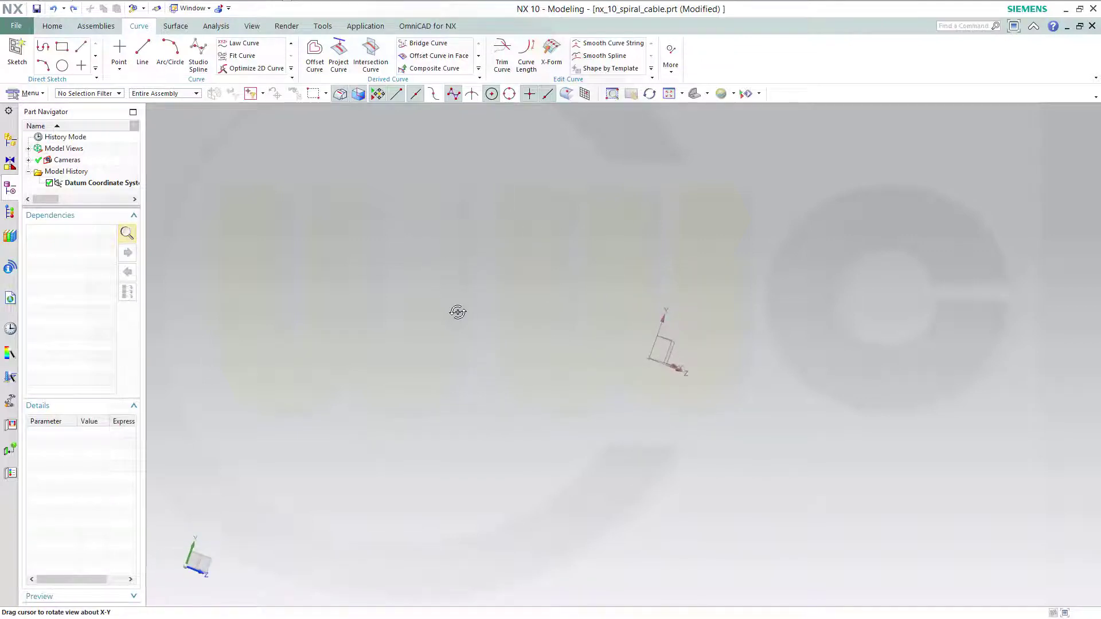
click(198, 54)
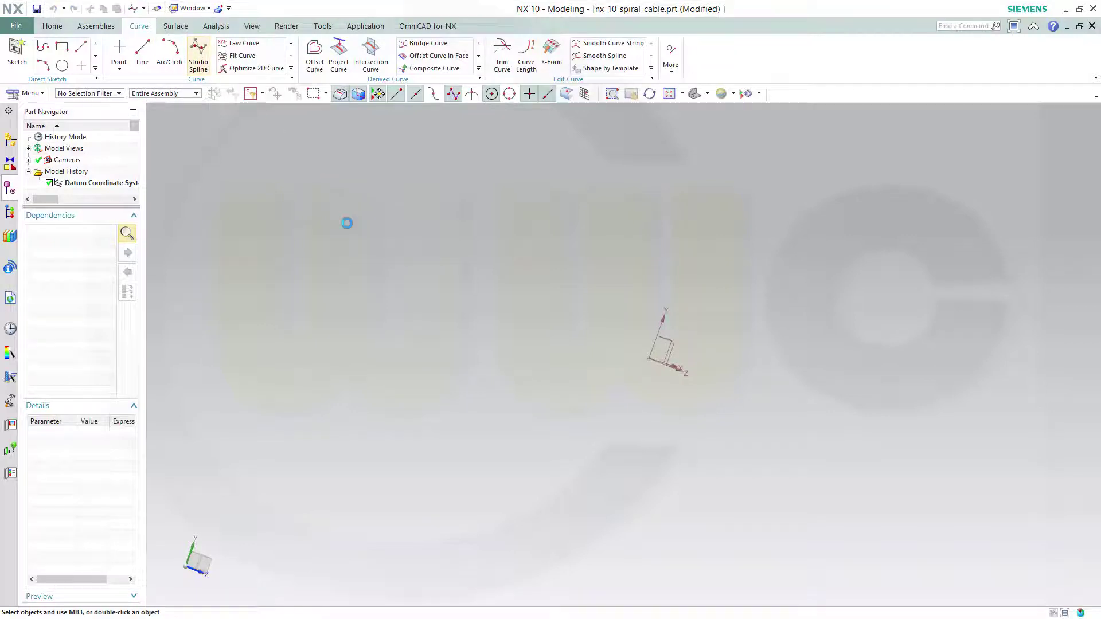
click(298, 420)
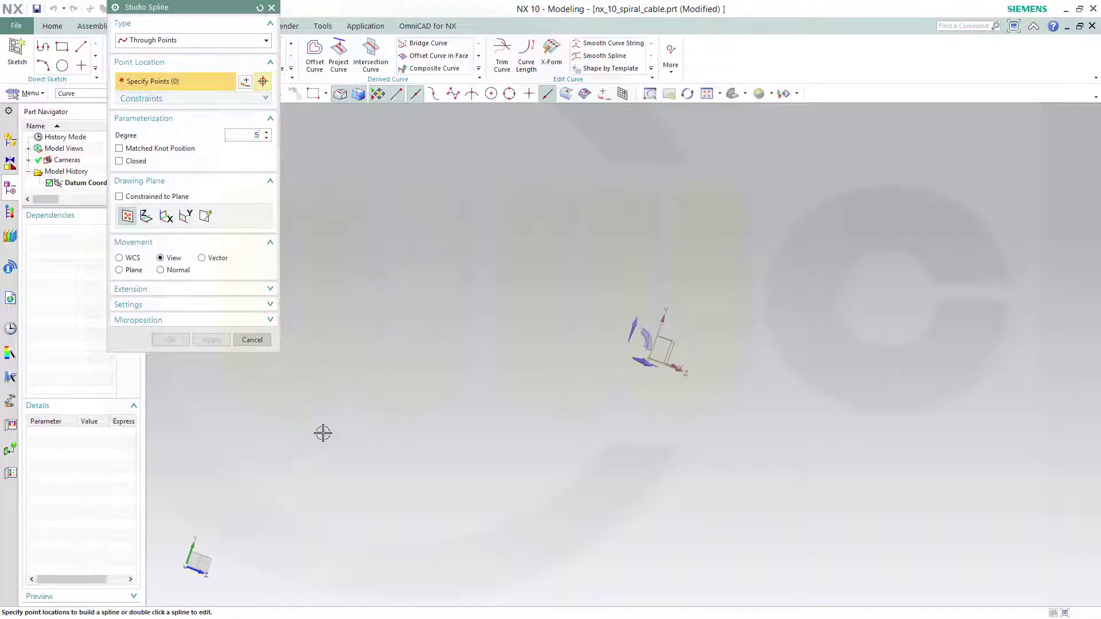
click(577, 523)
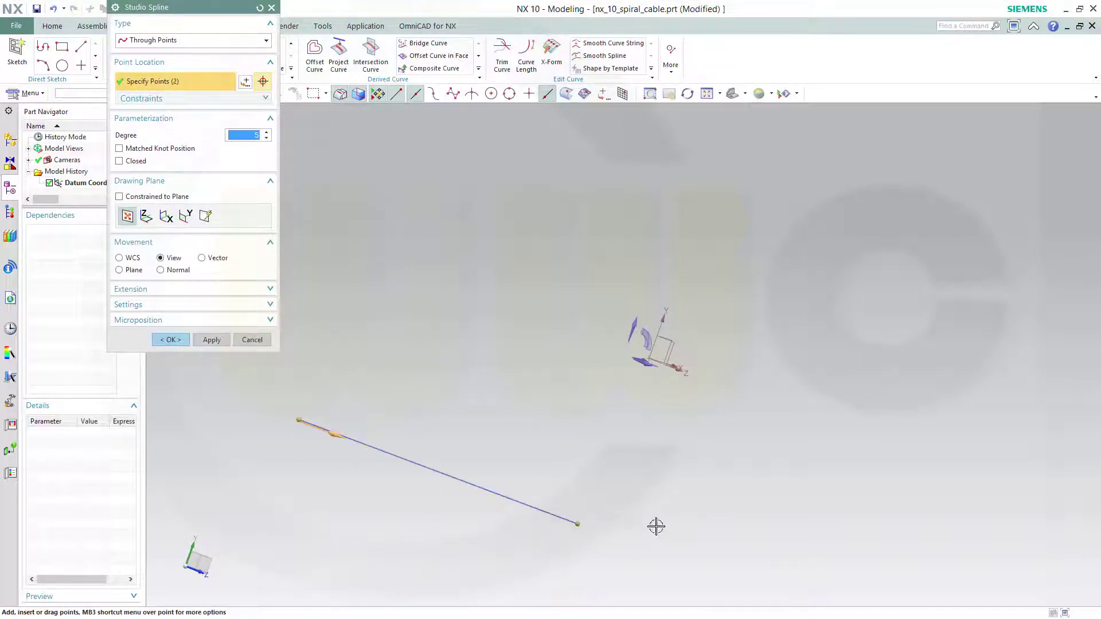
click(851, 455)
middle_drag(899, 359, 825, 373)
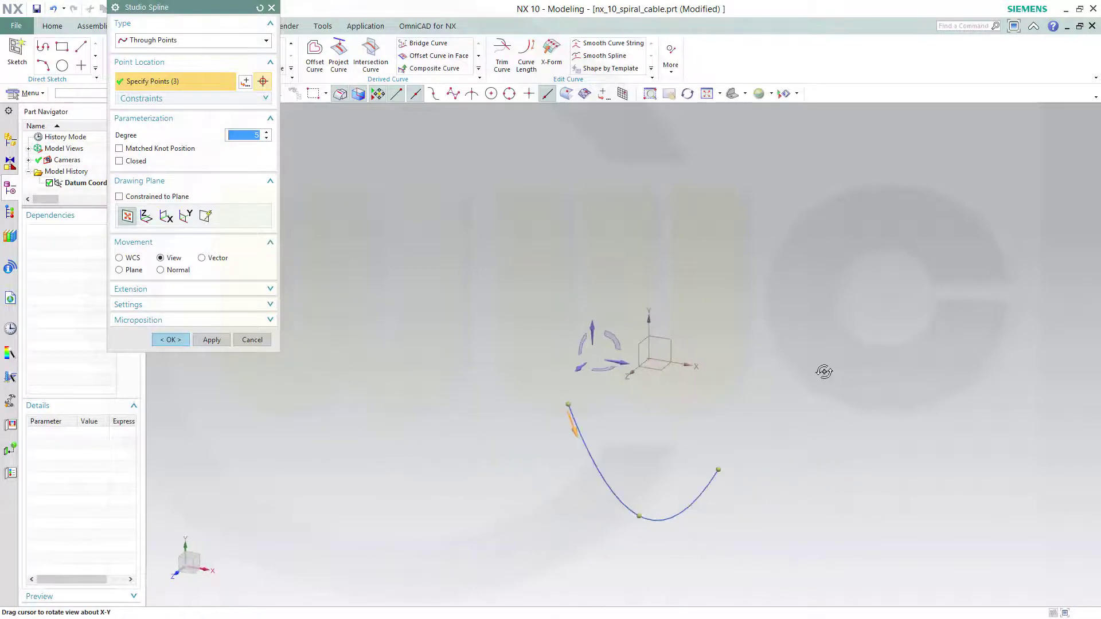
click(897, 342)
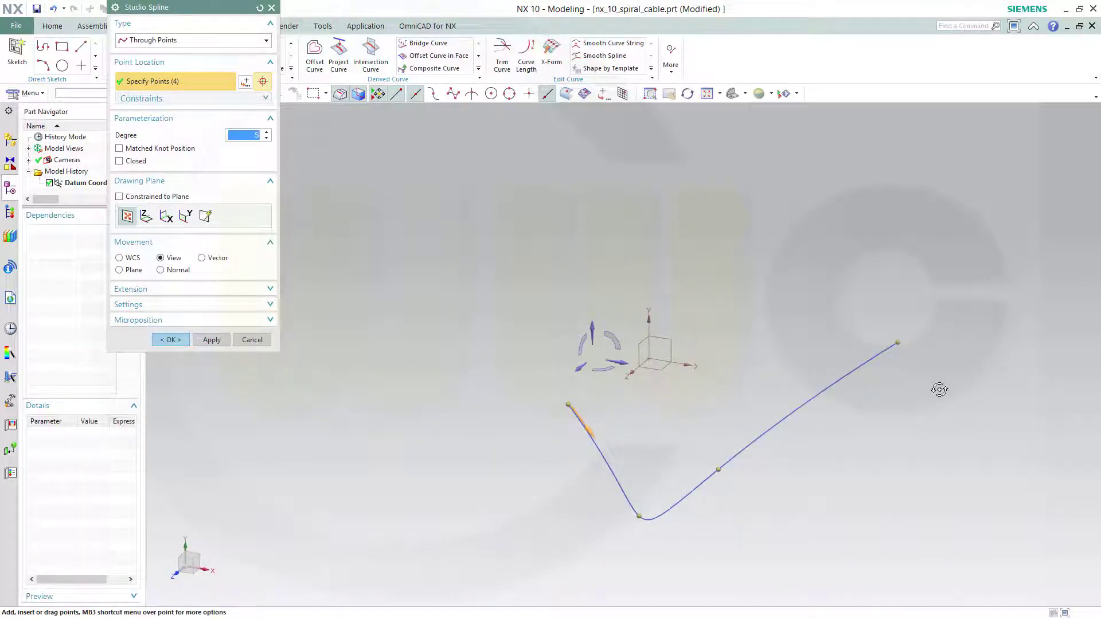
middle_drag(939, 388, 911, 464)
click(940, 349)
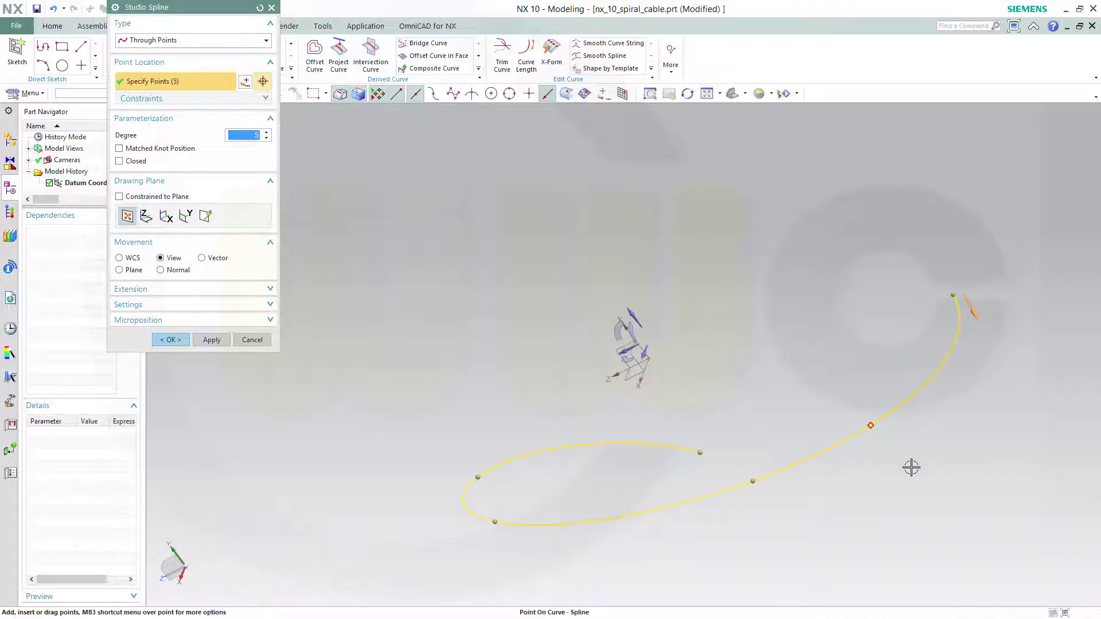
click(938, 509)
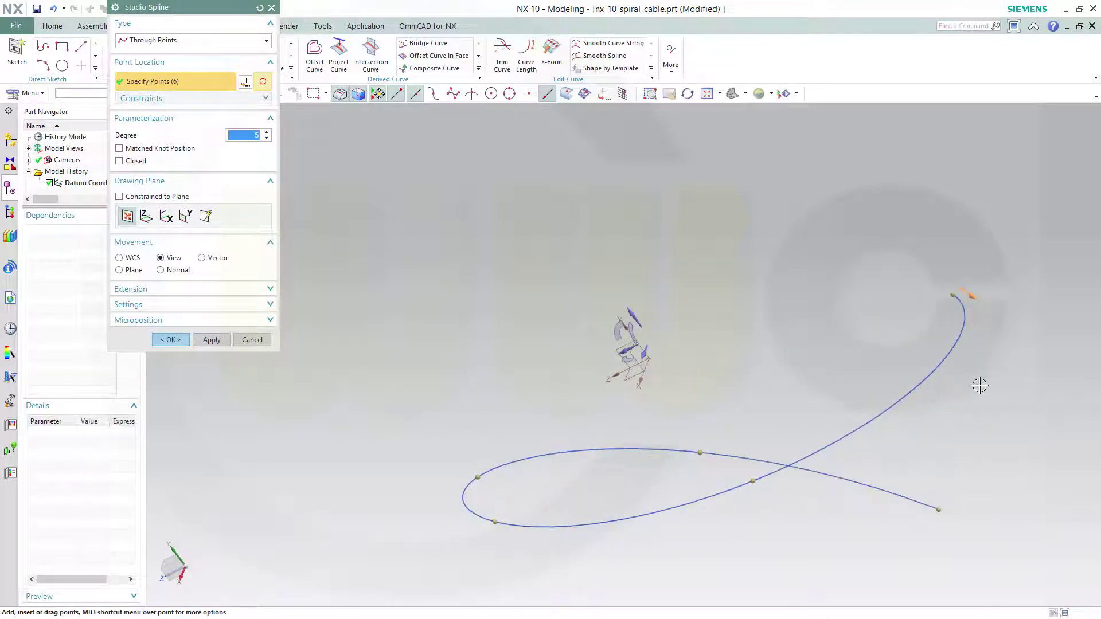
click(170, 339)
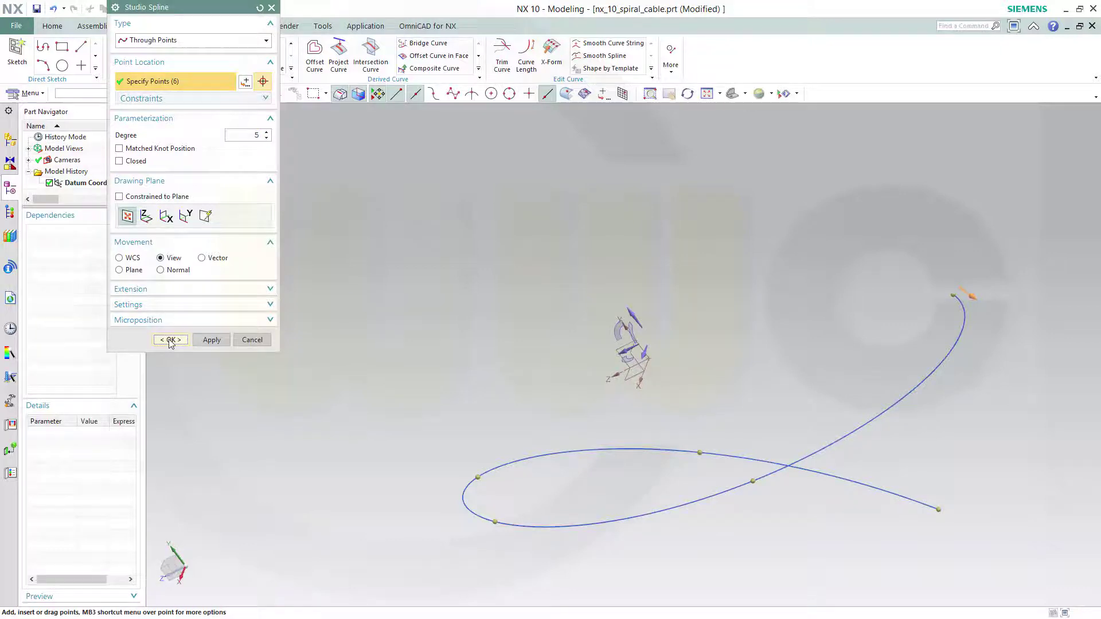
middle_drag(467, 393, 573, 405)
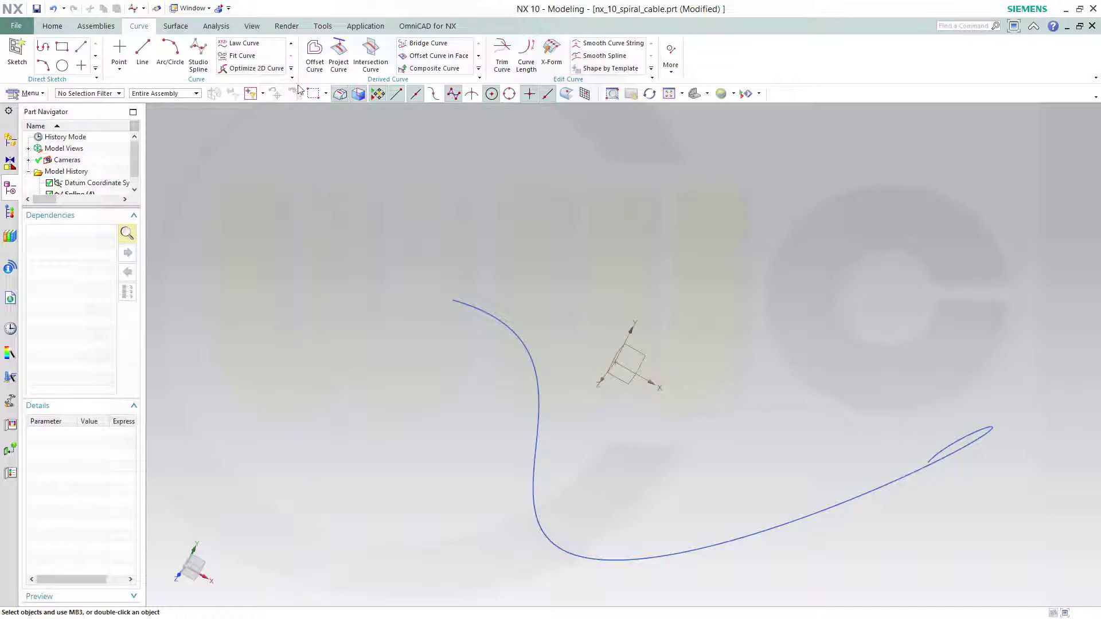
- Start an Along Spine helix using the 3D spline as its spine
click(291, 55)
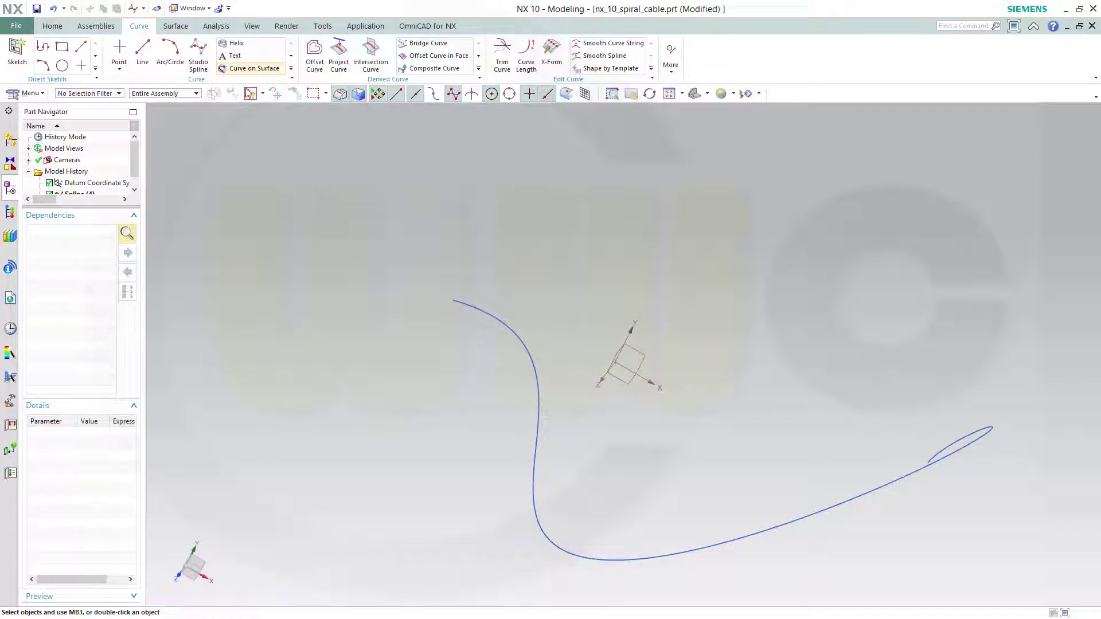
click(242, 47)
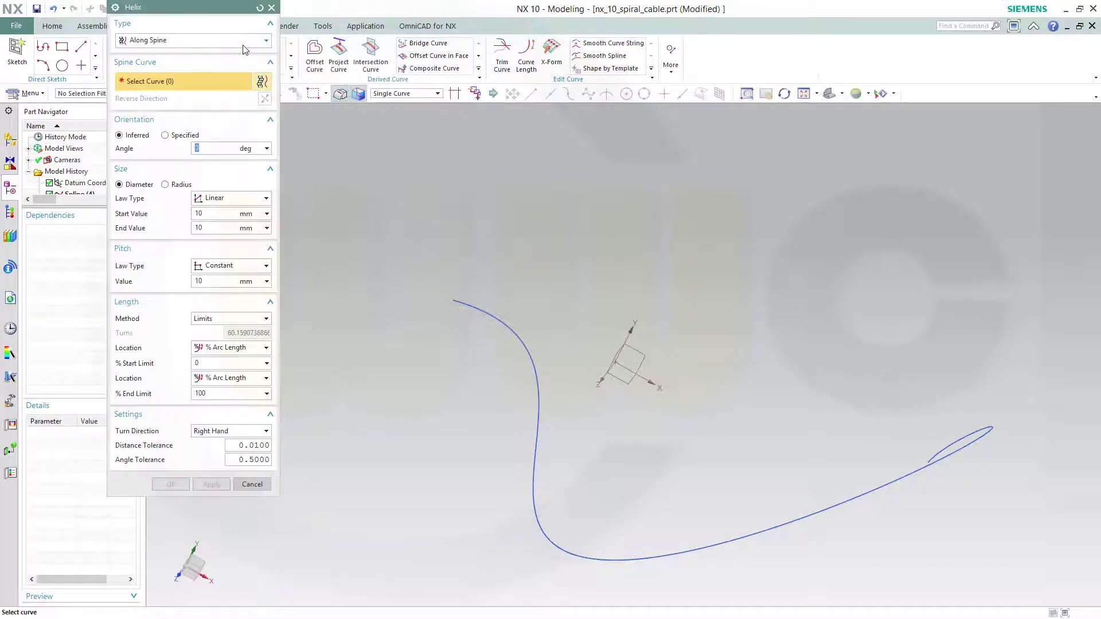
click(267, 40)
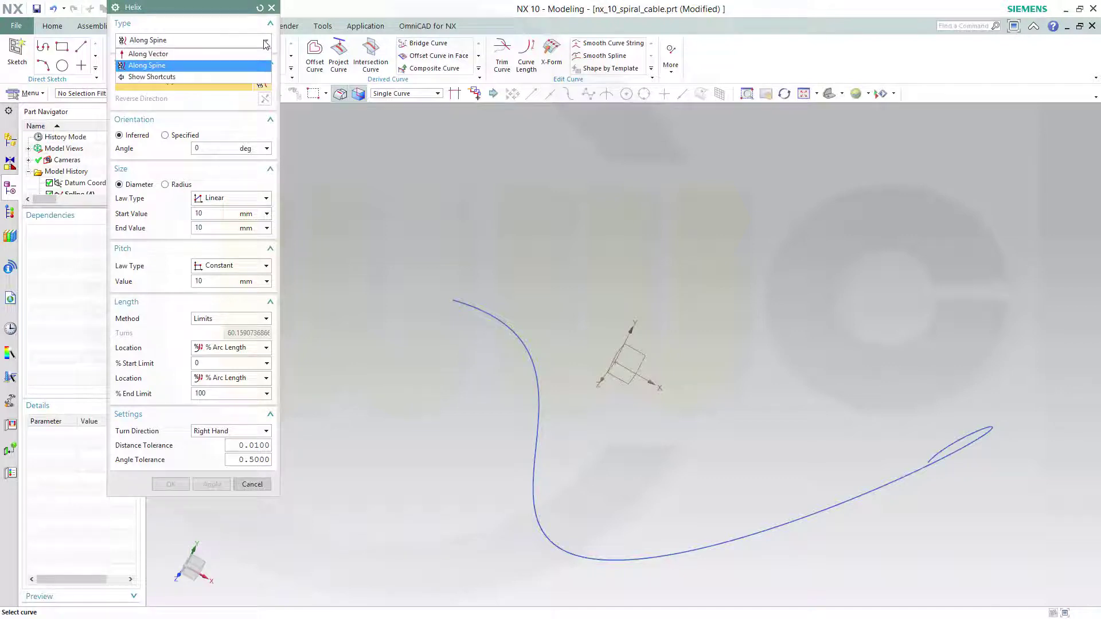
click(156, 47)
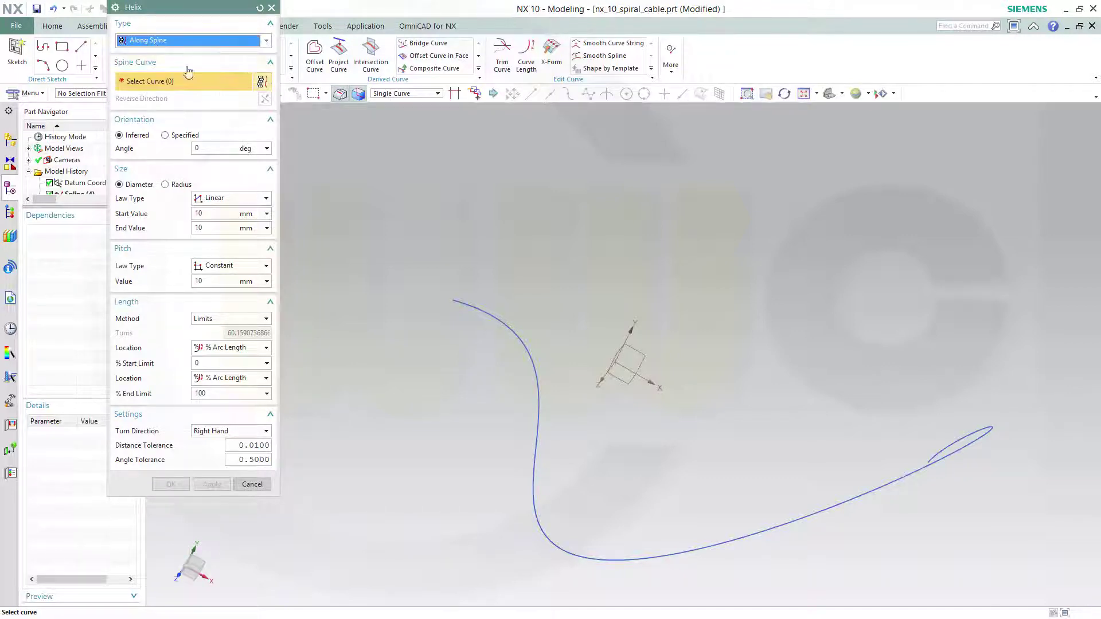
click(479, 306)
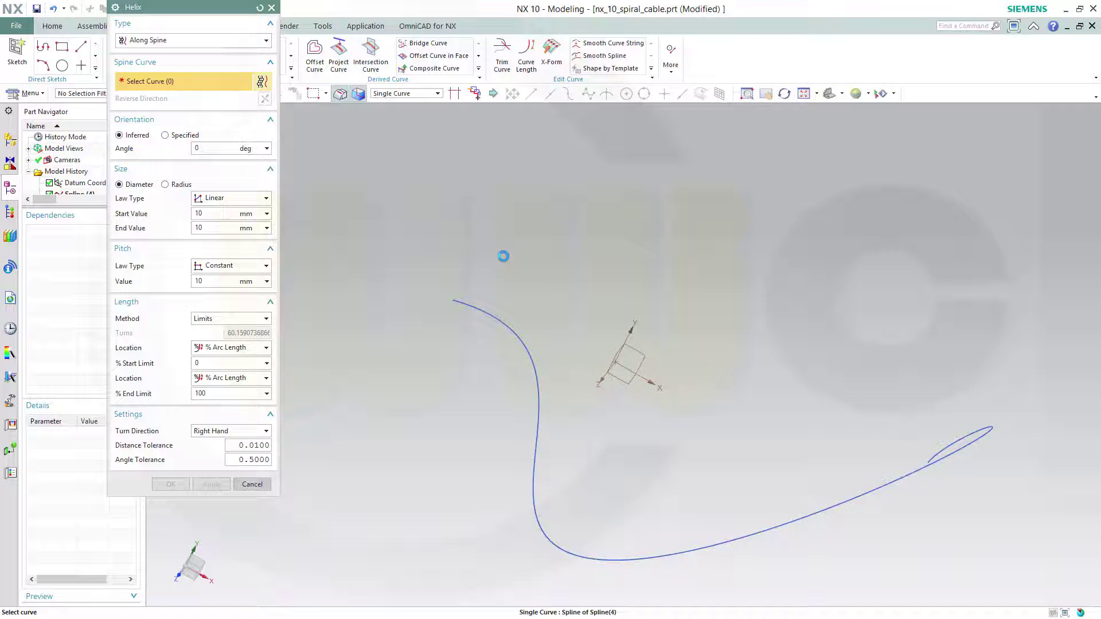
middle_drag(533, 264, 546, 322)
scroll(653, 398, up, 2)
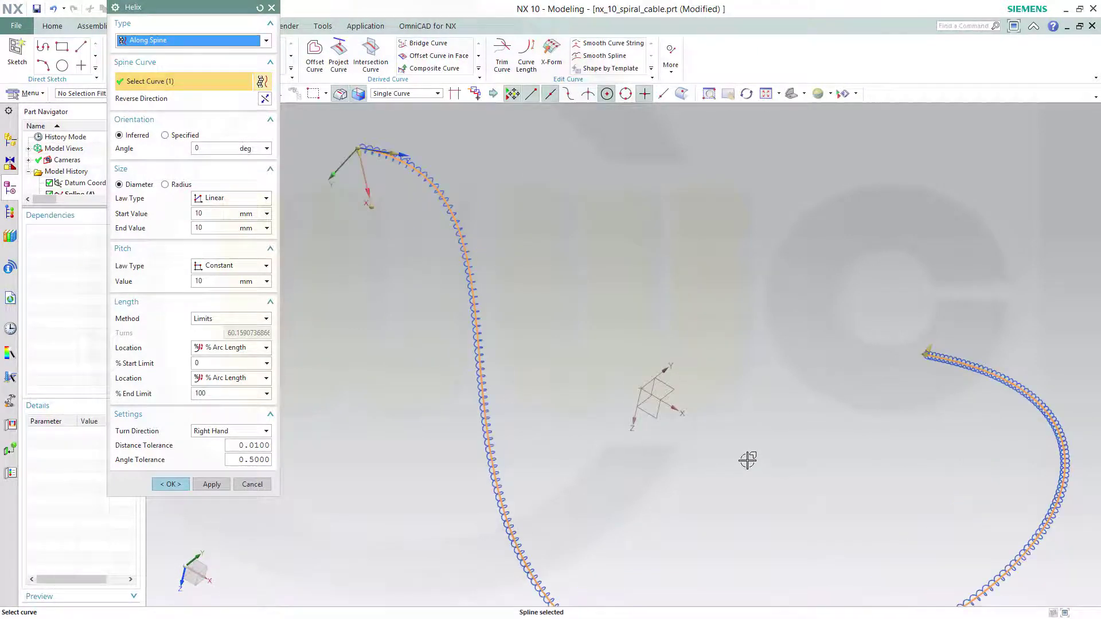
middle_drag(757, 456, 715, 462)
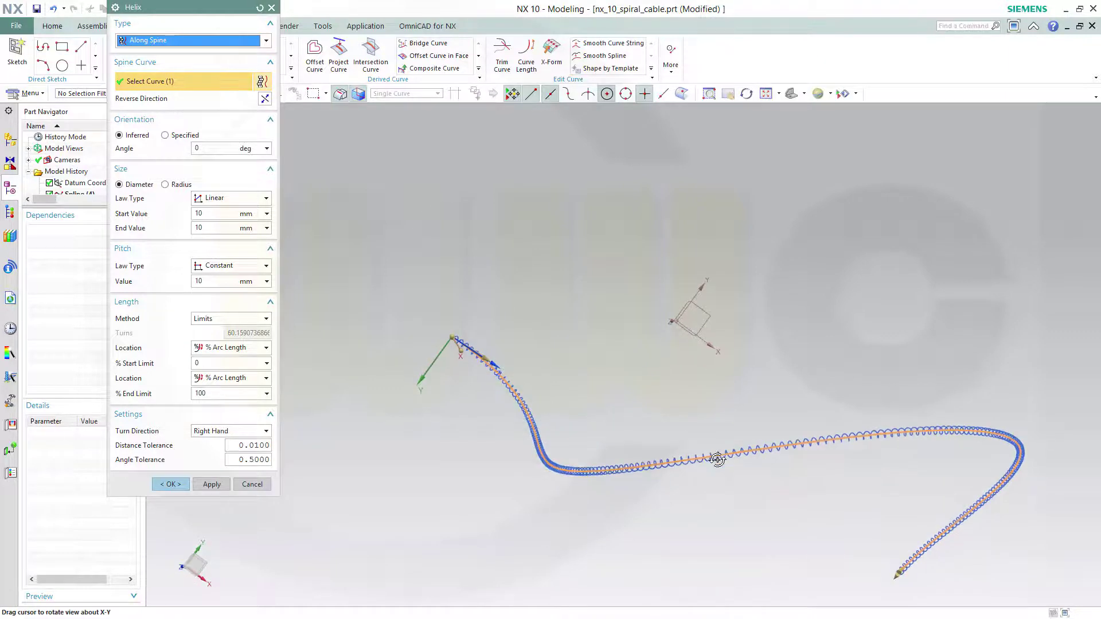
- Give the helix a constant 30 mm diameter and a 60 mm pitch
click(233, 213)
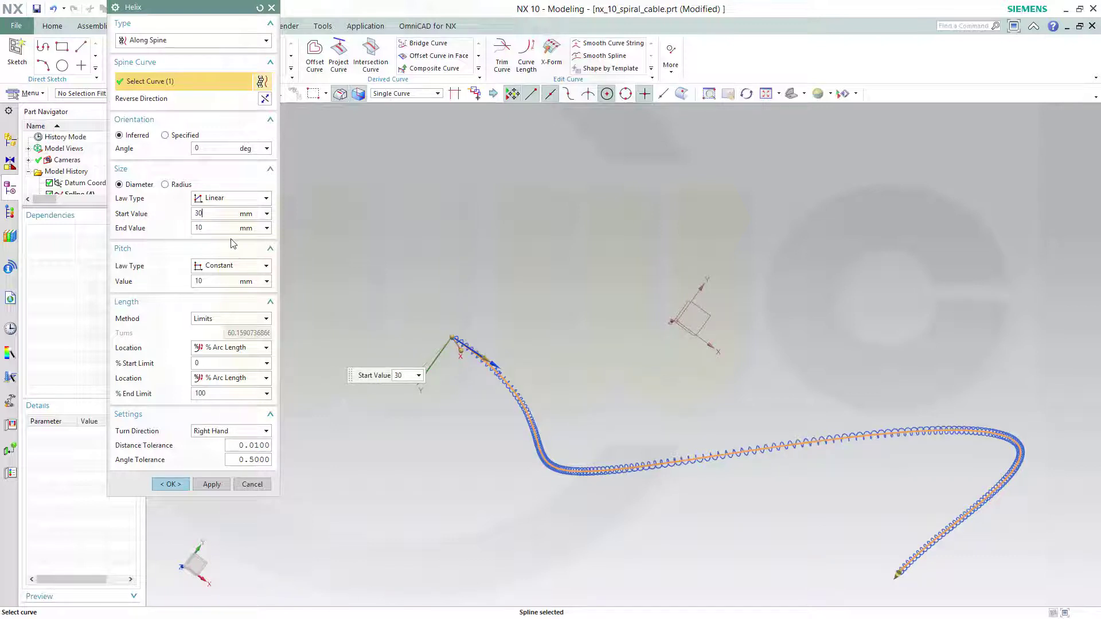
key(Tab)
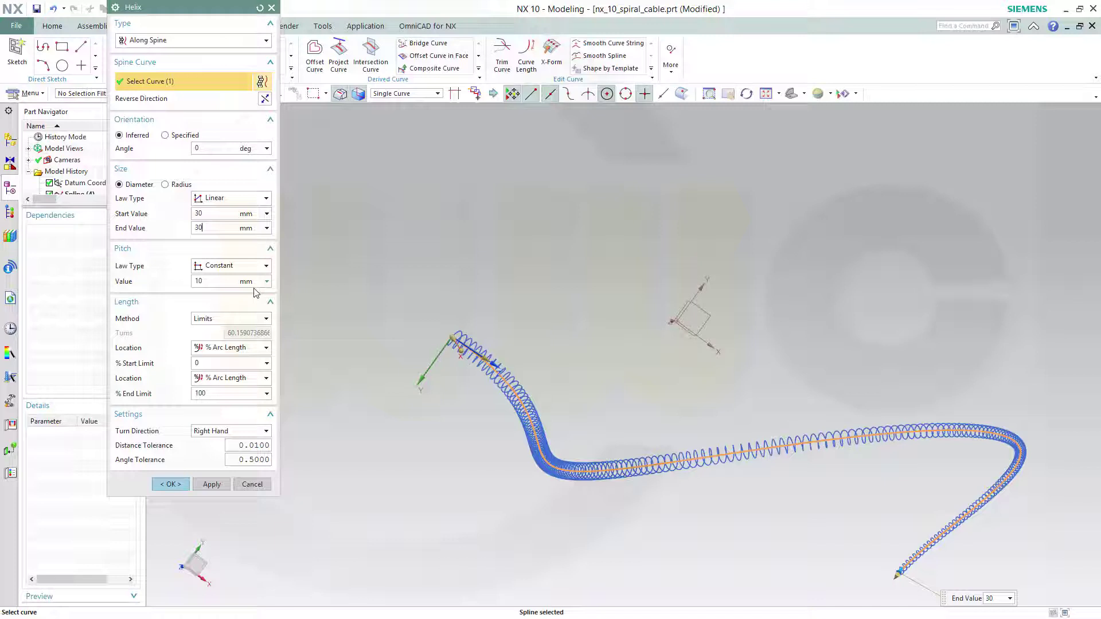
click(210, 282)
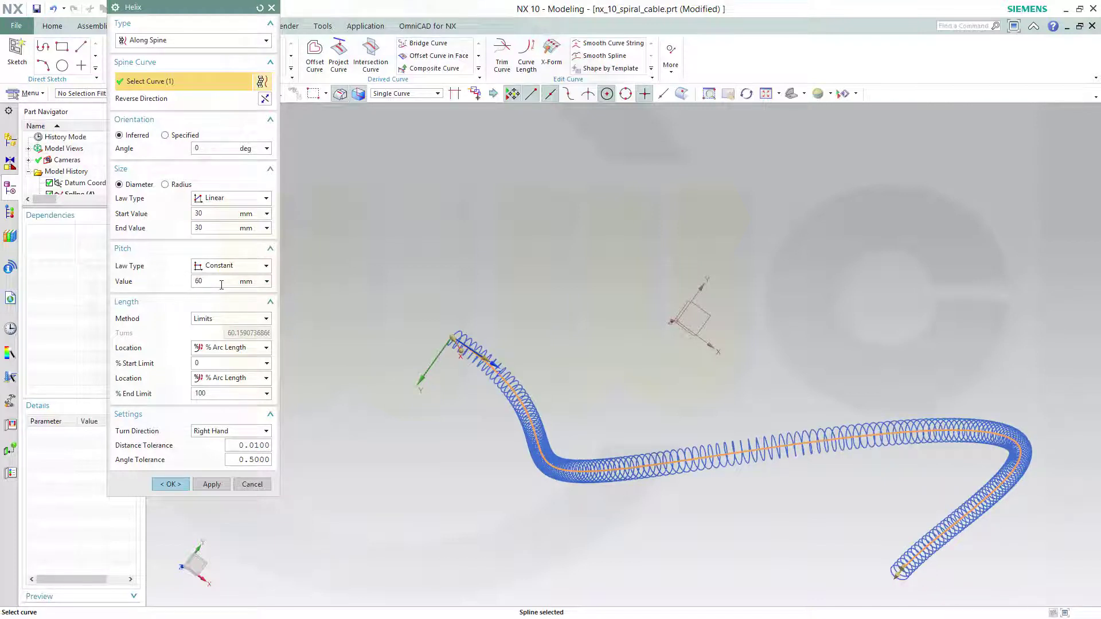
key(Return)
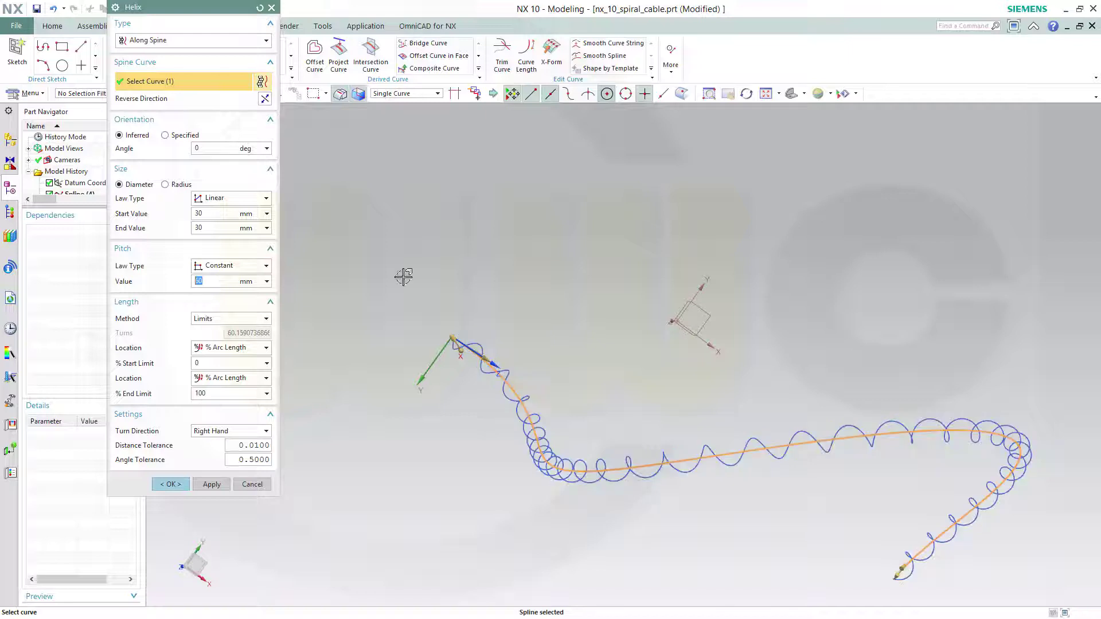
middle_drag(688, 438, 659, 492)
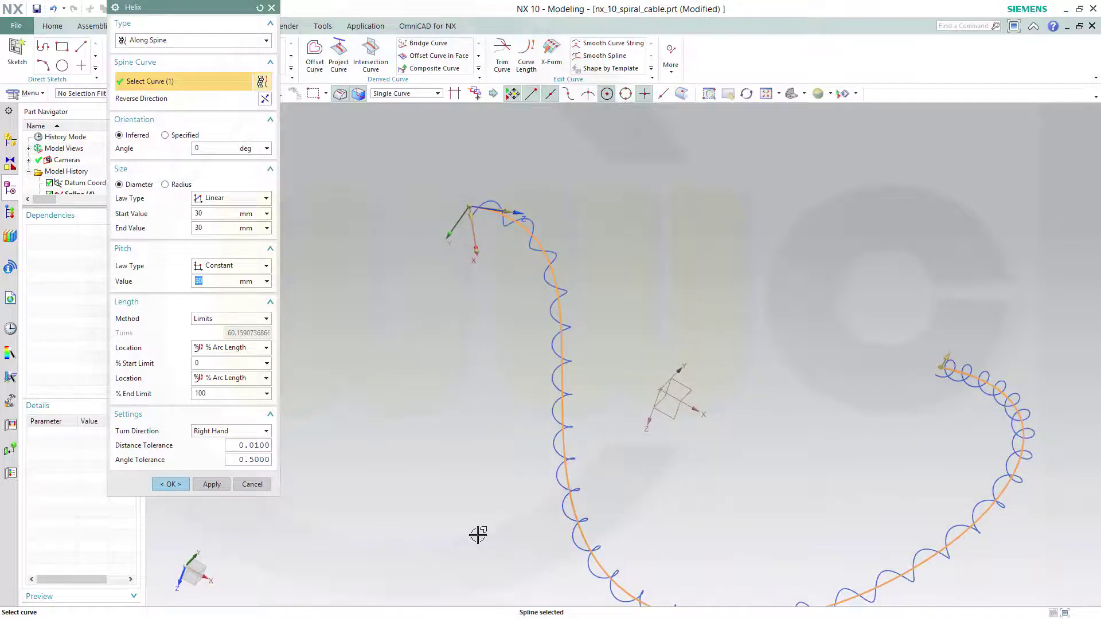
- Create the helix, then start a Tube feature from Feature > More with 5 mm outer, 2 mm inner diameter
click(171, 484)
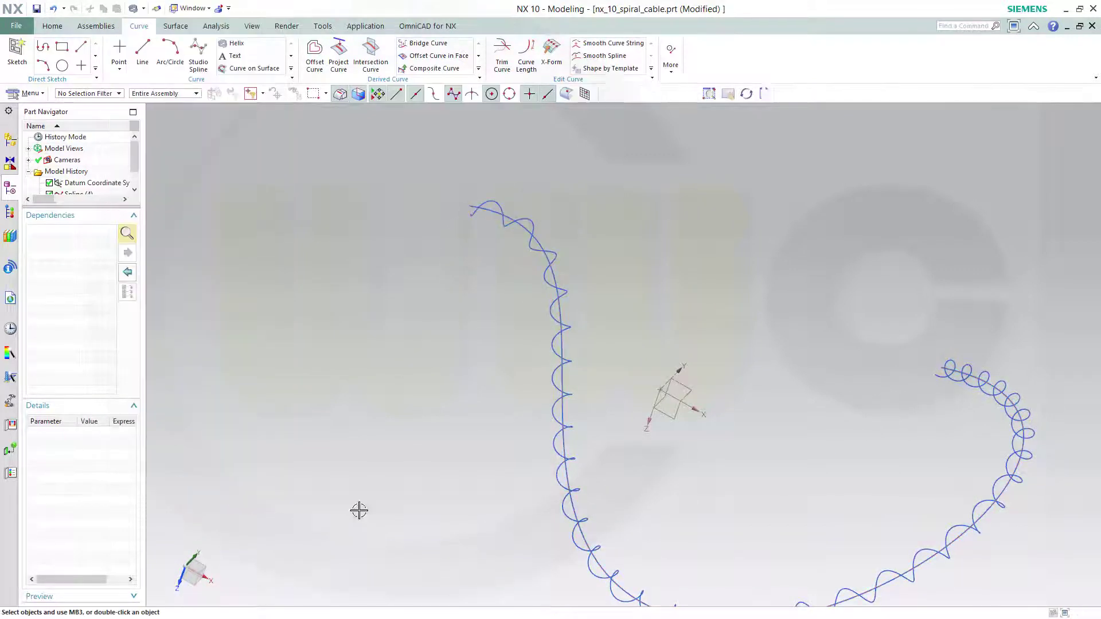
middle_drag(804, 498, 769, 478)
click(53, 28)
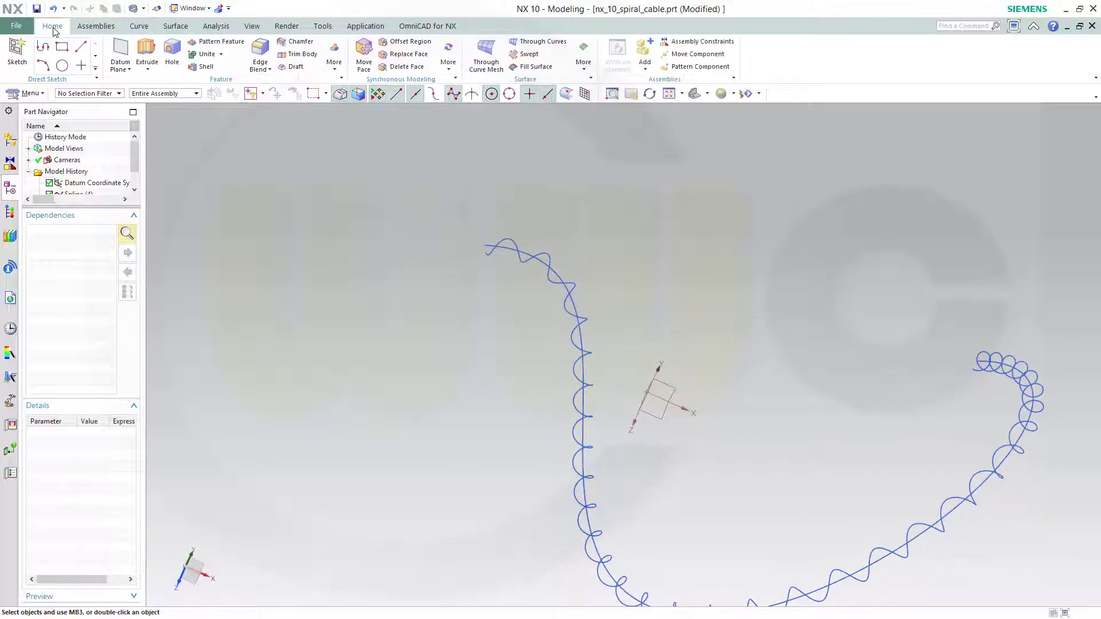
click(335, 63)
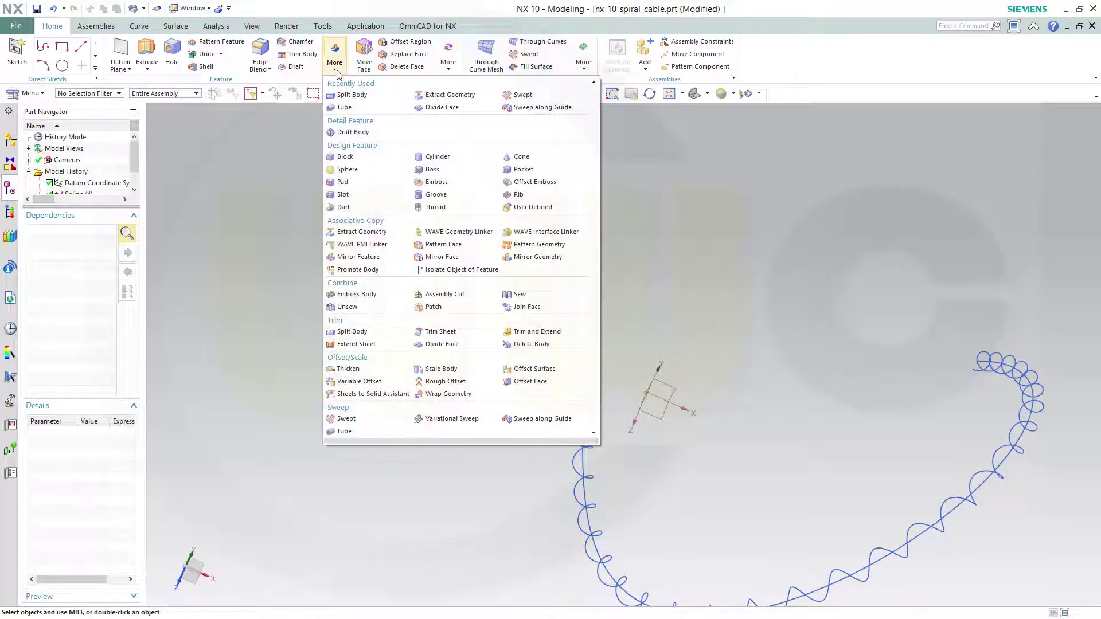
click(344, 432)
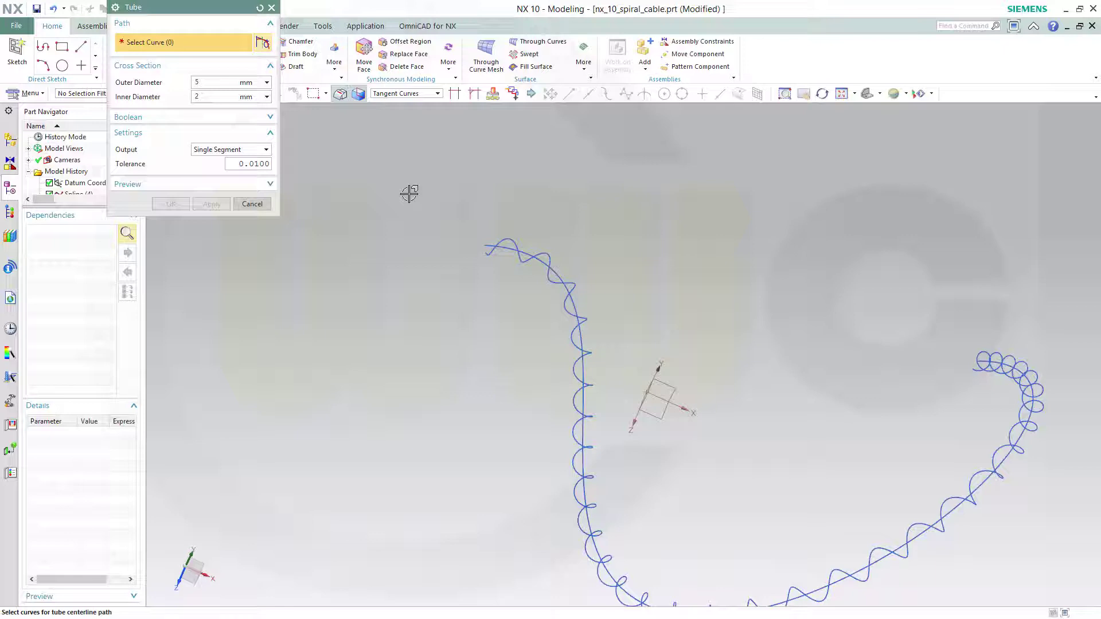
- Sweep a solid 5 mm tube along the helix with inner diameter 0, after clearing the offset error
click(489, 250)
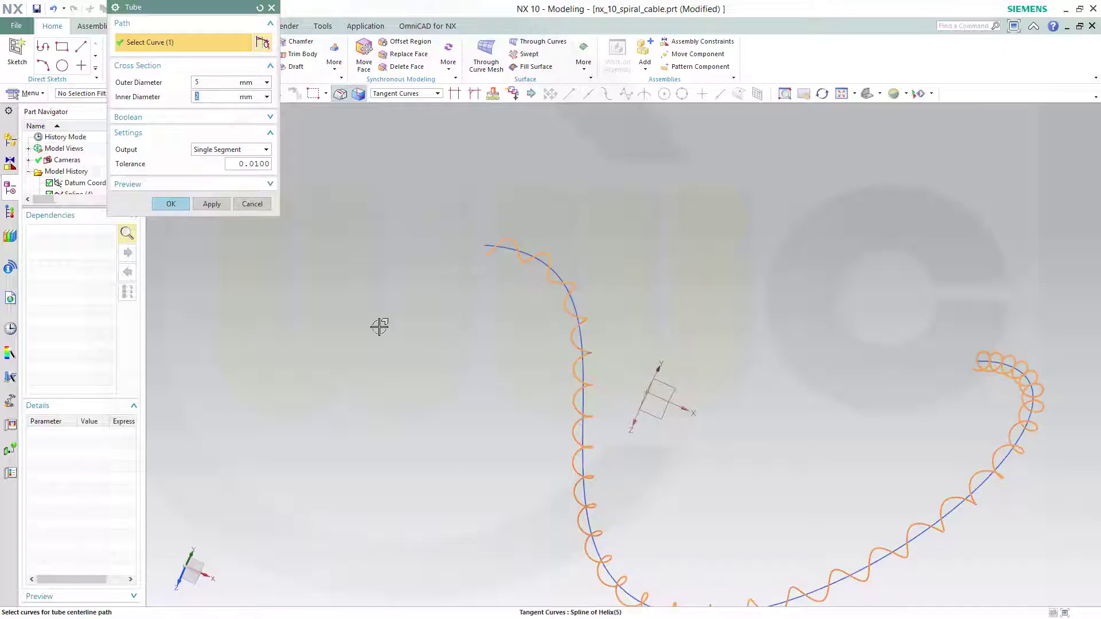
click(166, 204)
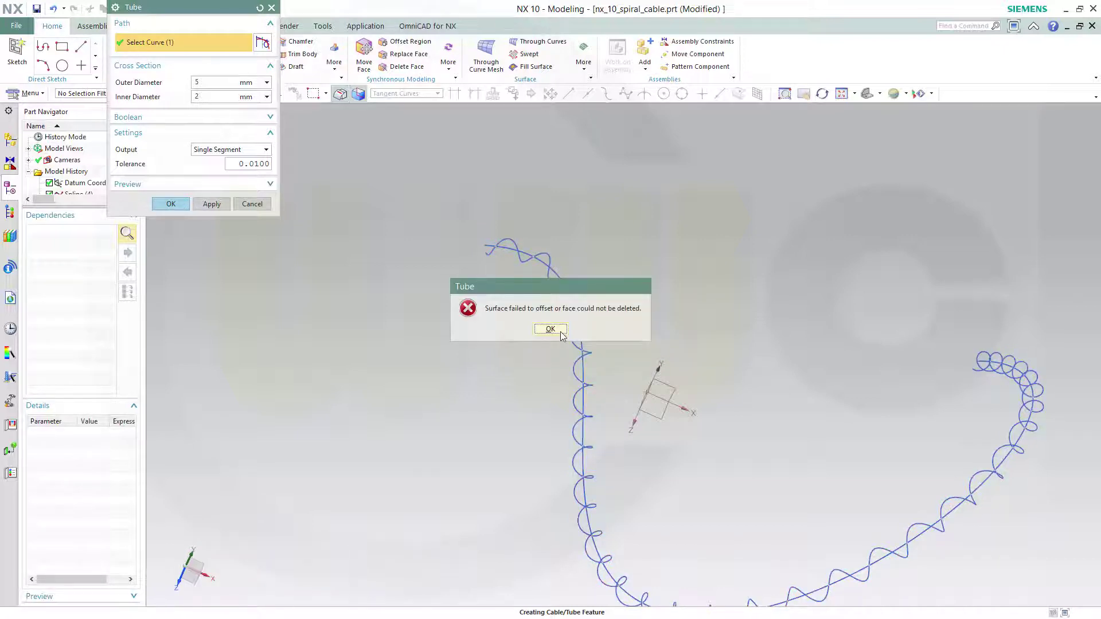
click(550, 328)
middle_drag(742, 358, 706, 382)
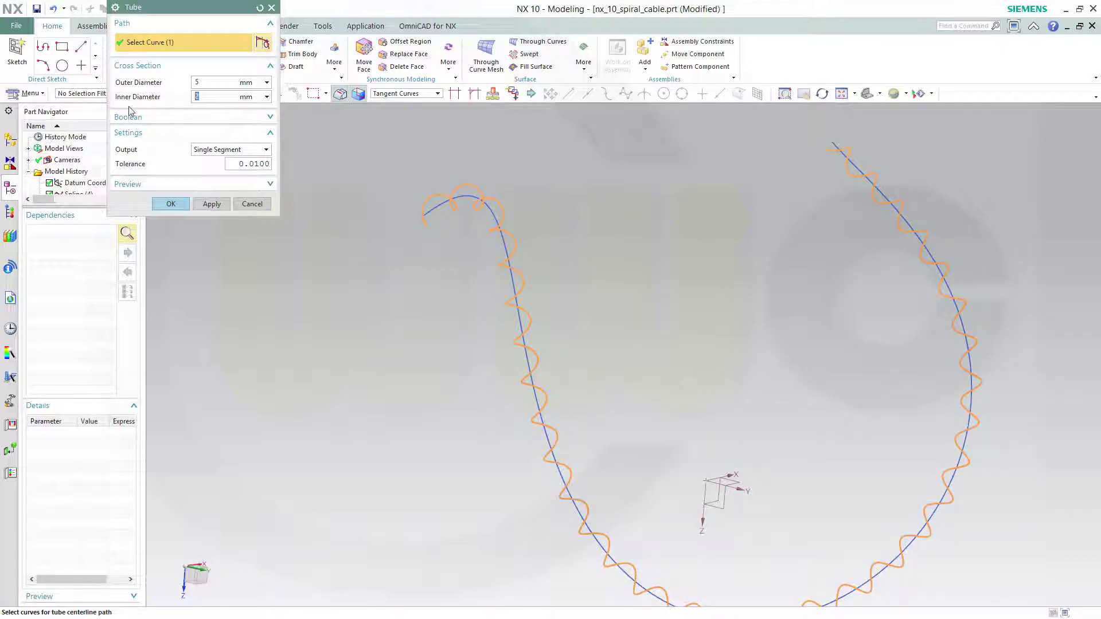
click(171, 203)
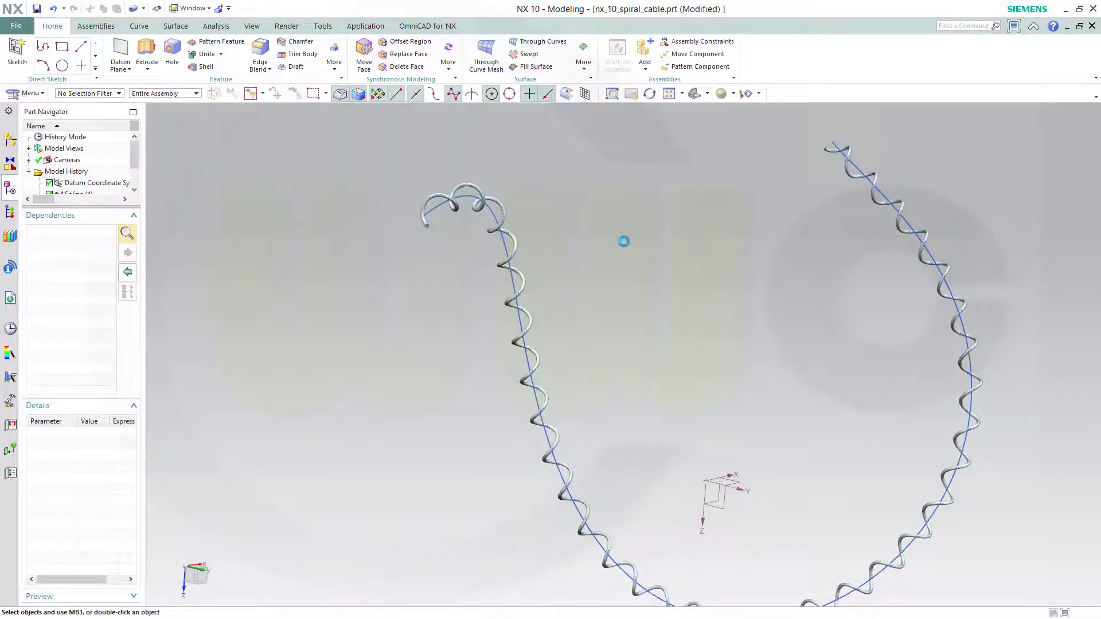
middle_drag(635, 247, 597, 267)
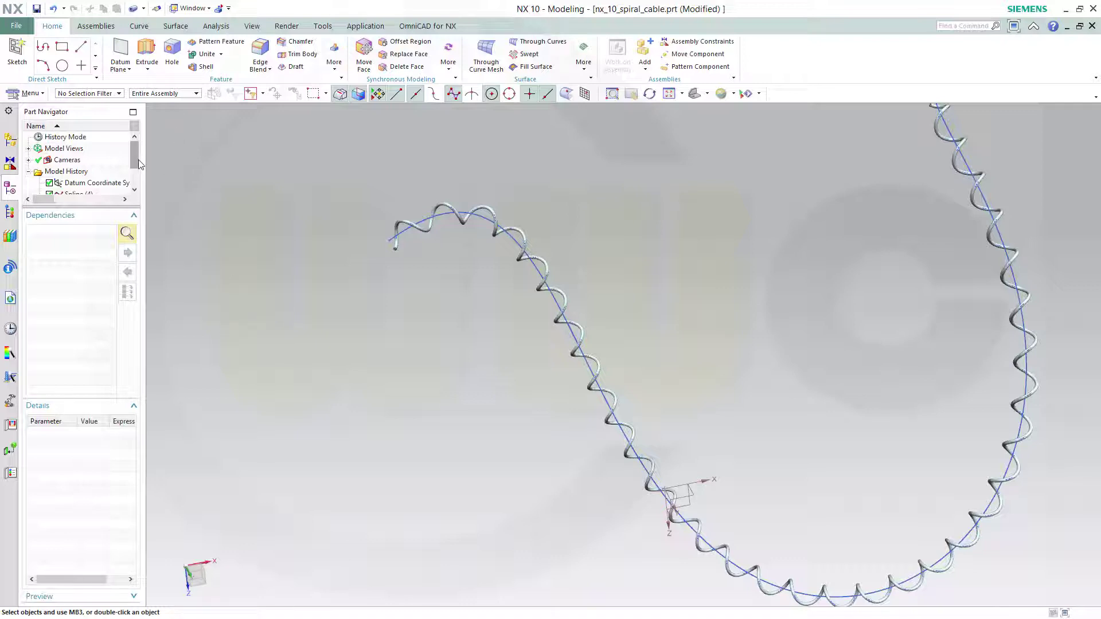
- Edit Helix (5) from the Part Navigator to change its pitch to 30 mm
scroll(137, 165, down, 1)
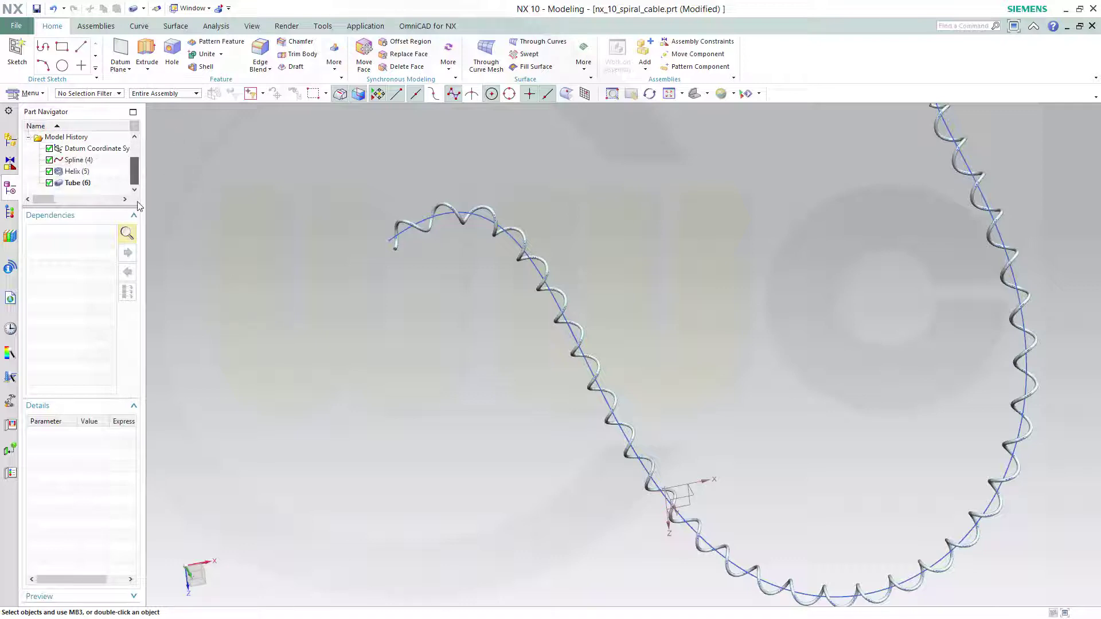
double_click(71, 173)
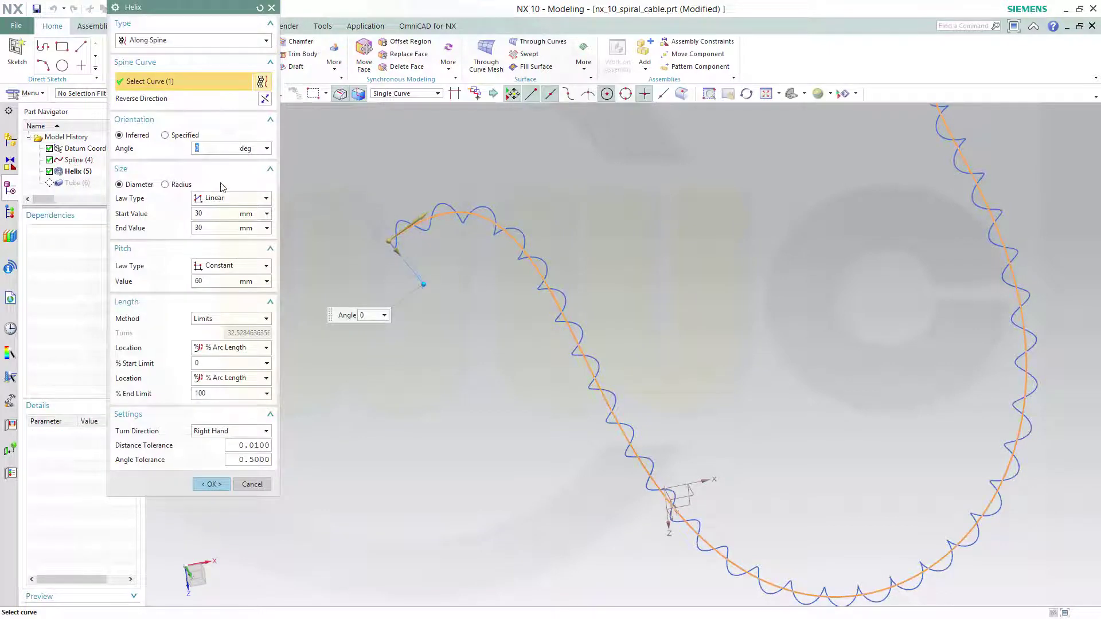
click(212, 281)
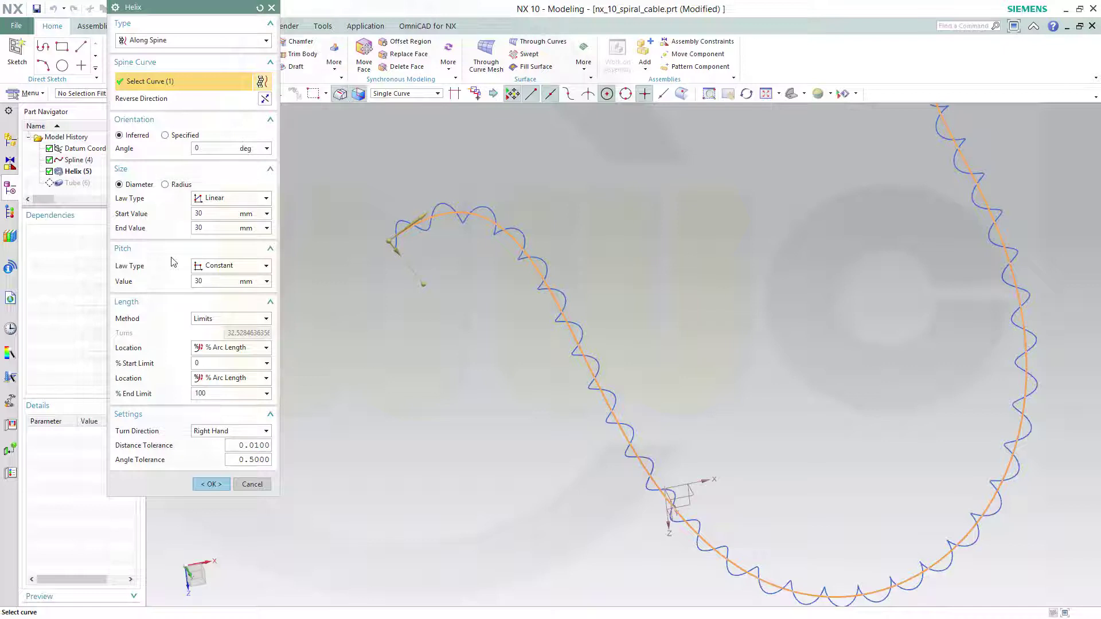
text(30)
key(Return)
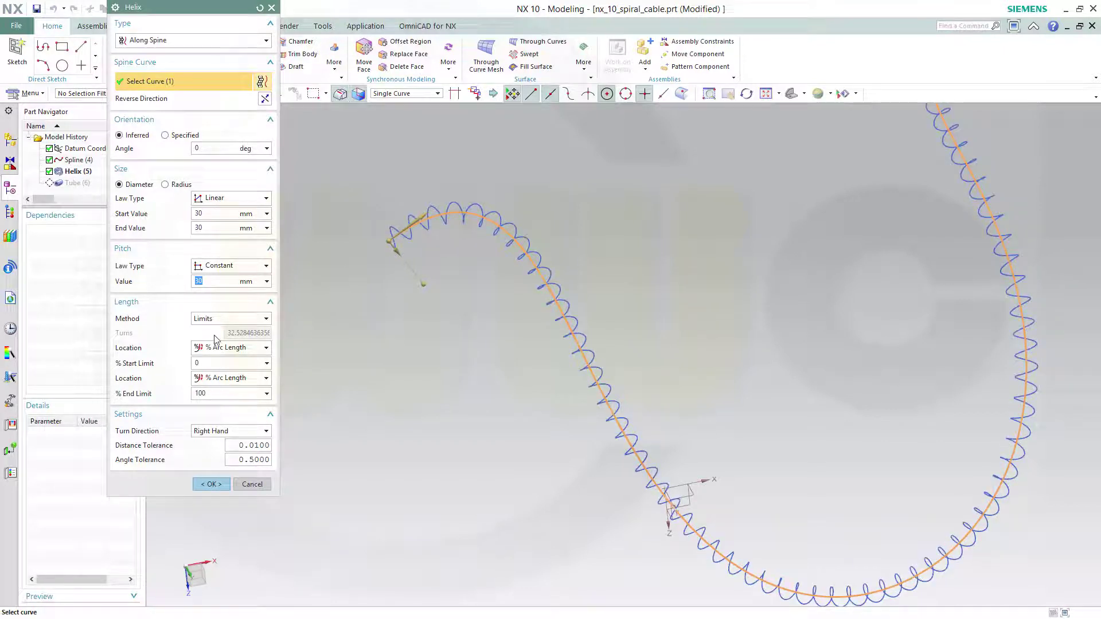
click(211, 485)
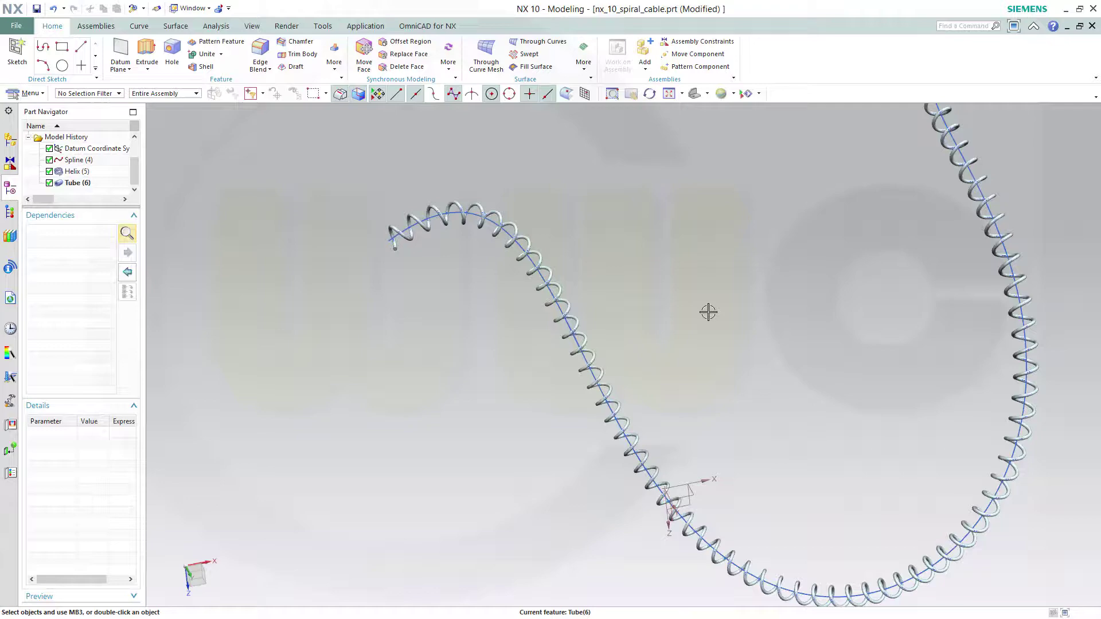
middle_drag(708, 311, 579, 133)
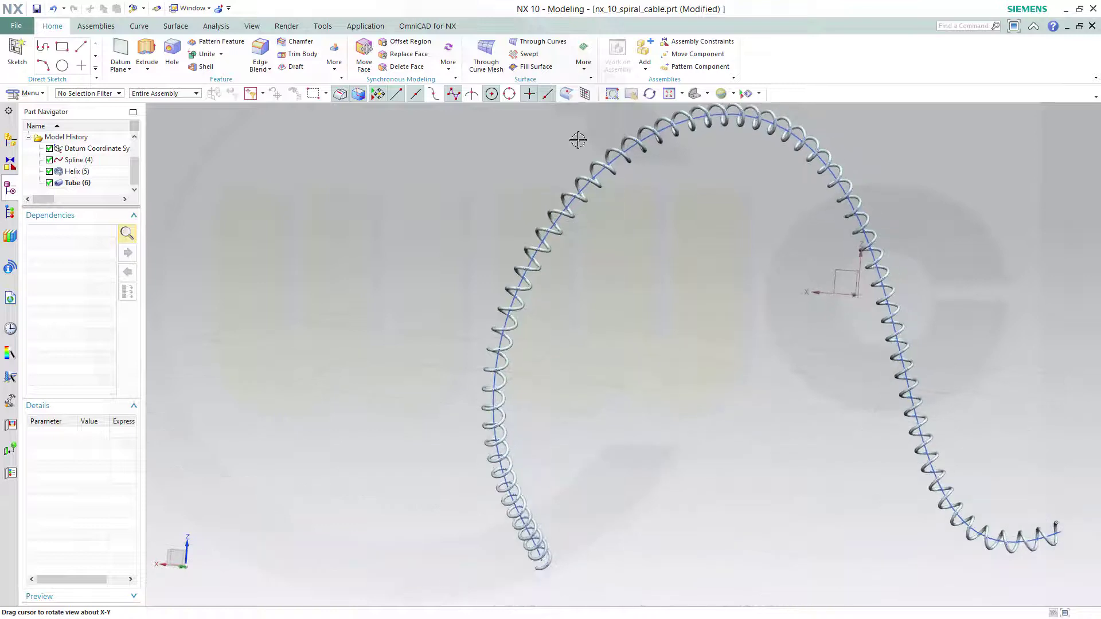